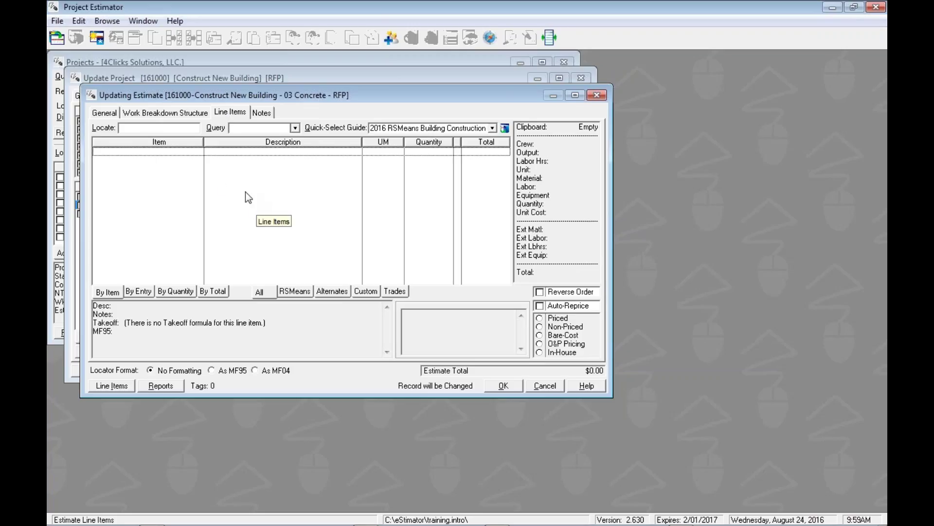
Step: Open the default 2016 RSMeans Building Construction guide from the line-item list's context menu
right_click(159, 155)
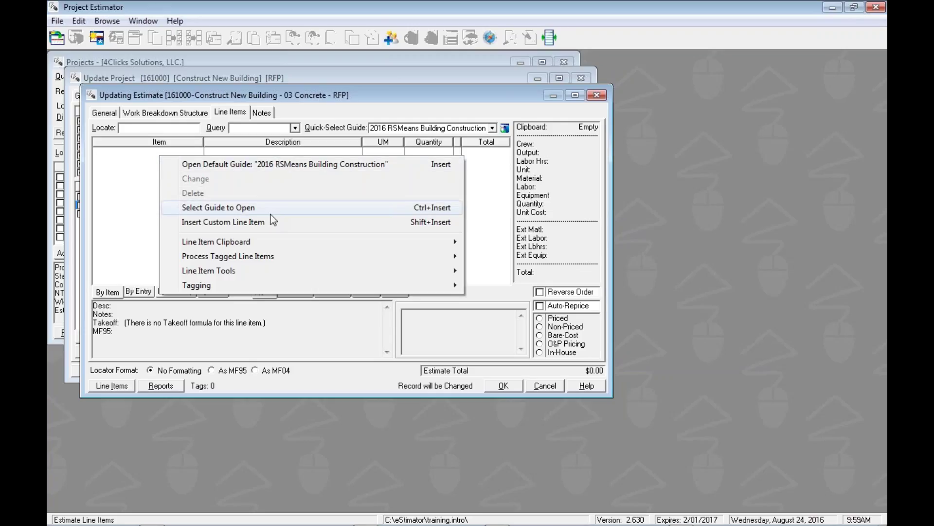
left_click(280, 167)
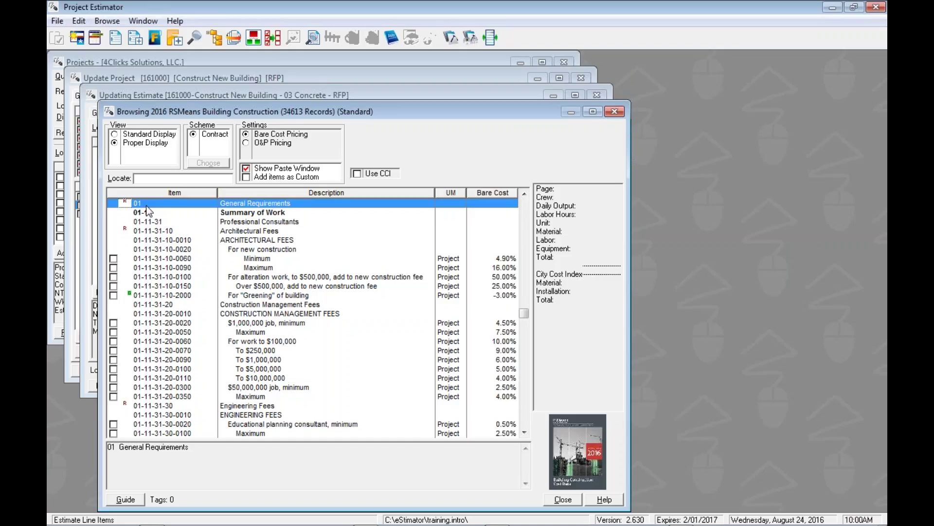
right_click(149, 210)
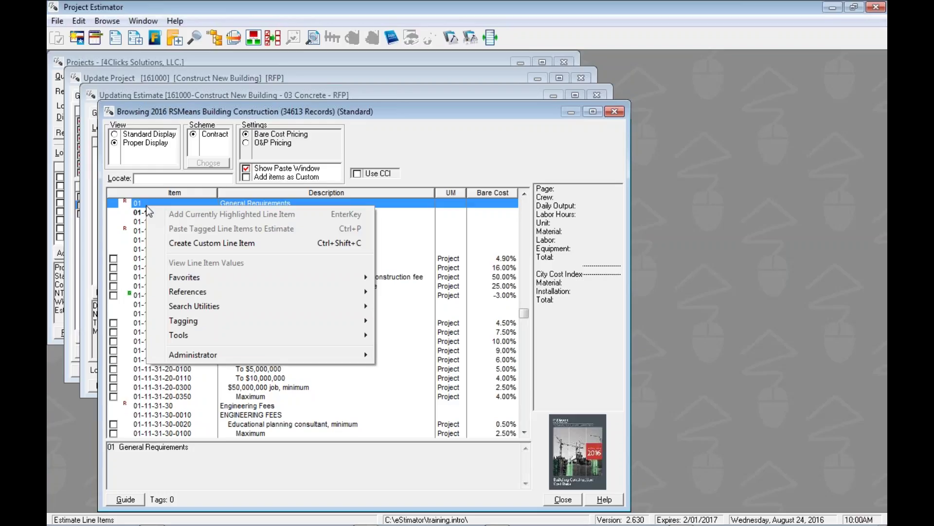
mouse_move(163, 307)
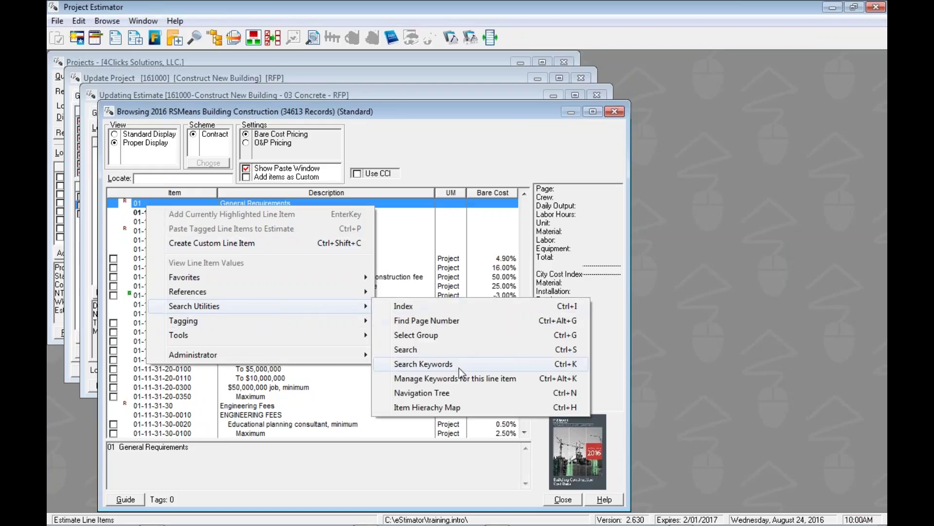
left_click(447, 394)
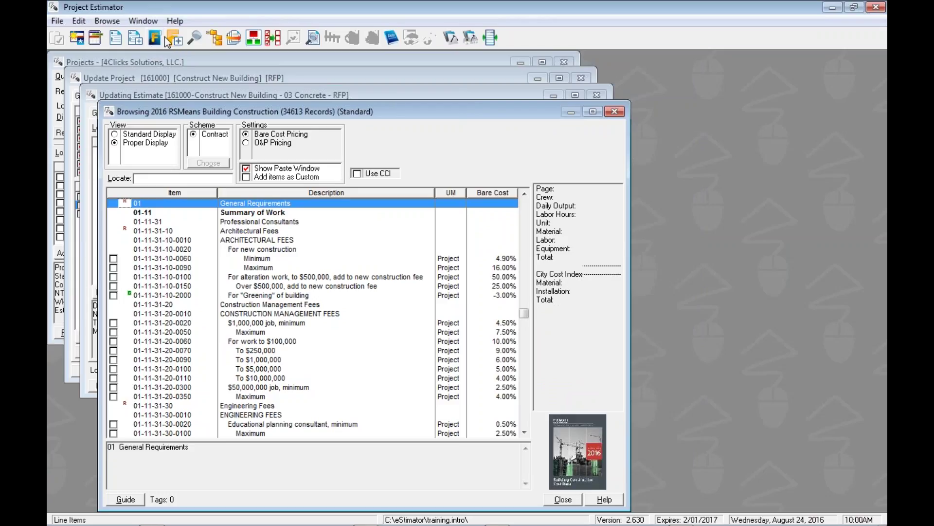
Step: Show the Guide Navigator tree and expand the 09 - Finishes division
left_click(211, 41)
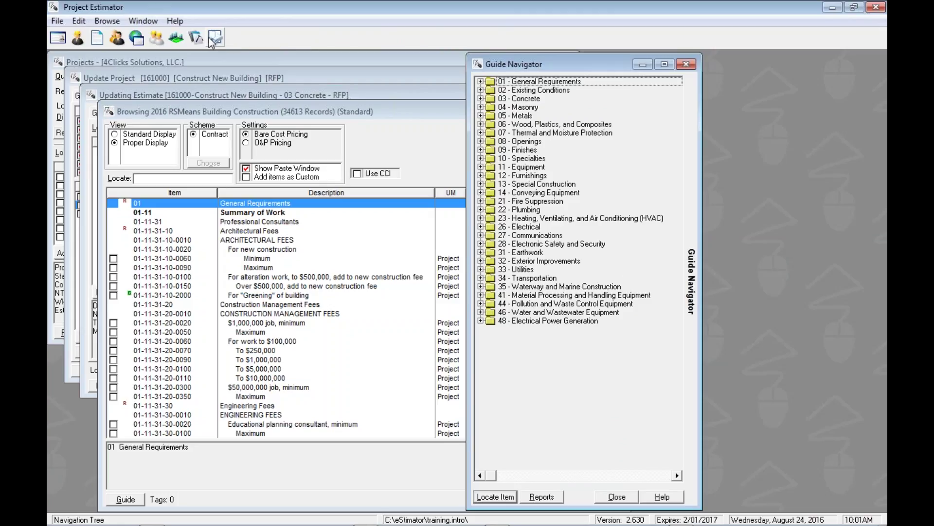
key("Down")
key("Down")
key("Down")
key("Down")
key("Down")
key("Down")
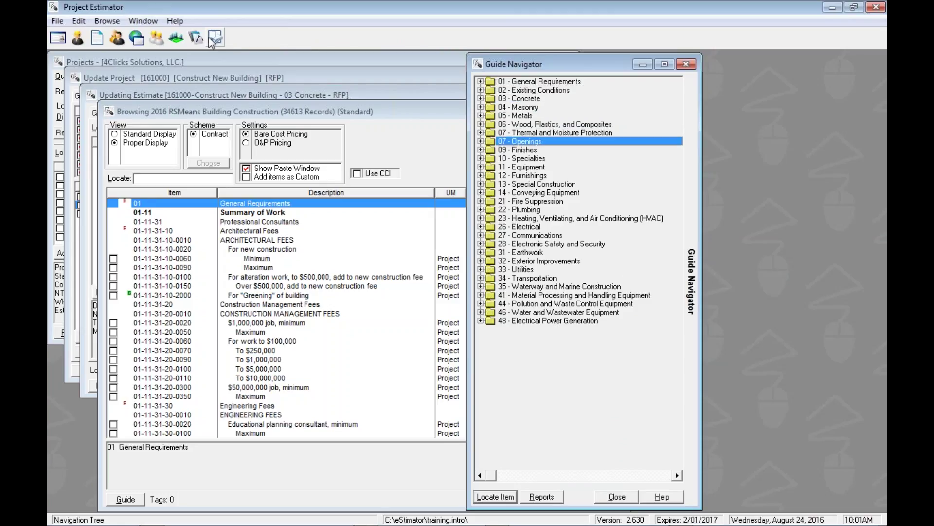
key("Up")
key("Up")
key("Up")
key("Up")
key("Up")
key("Up")
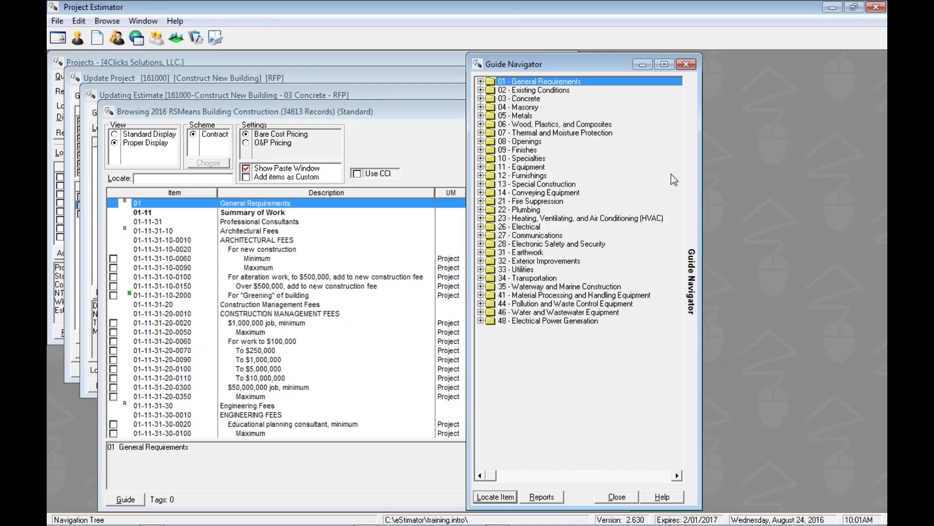
left_click(481, 150)
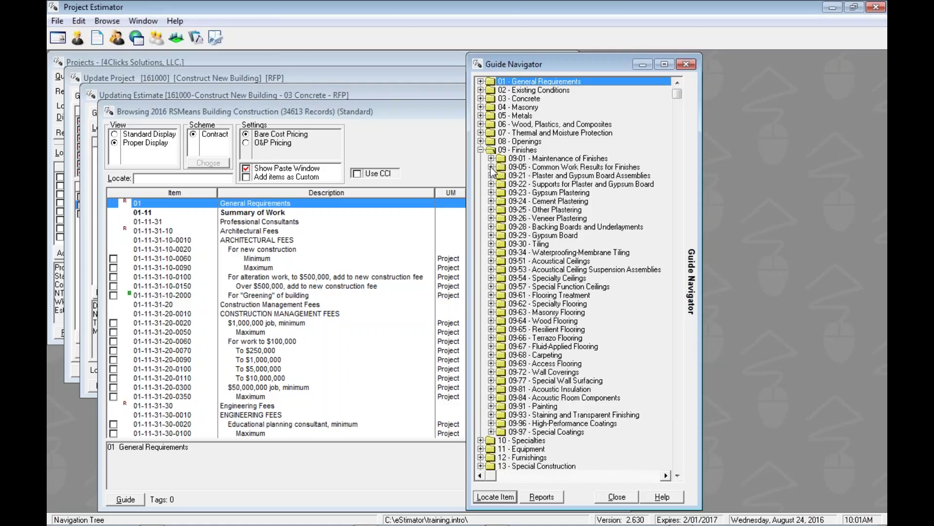
Step: Expand 09-05 and 09-05-05, then select 09-05-05-10 Selective Demolition, Ceilings
left_click(491, 167)
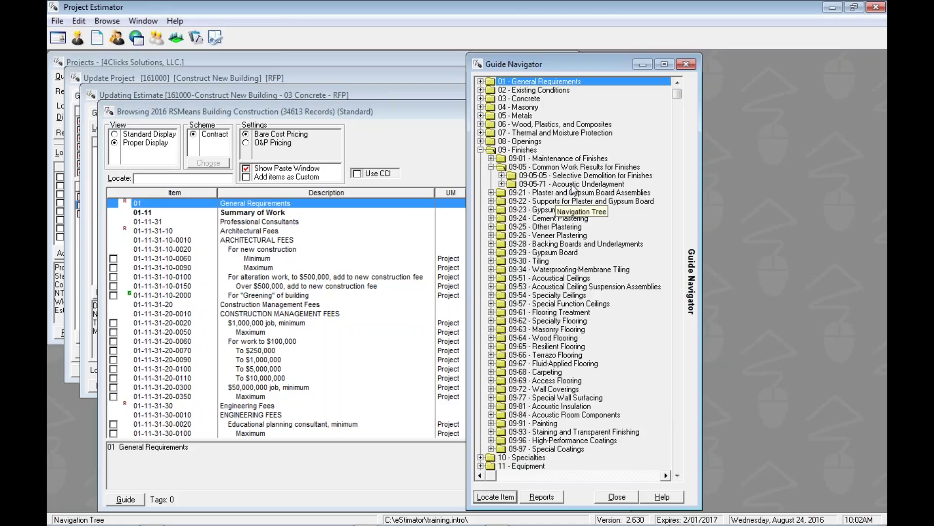
left_click(501, 175)
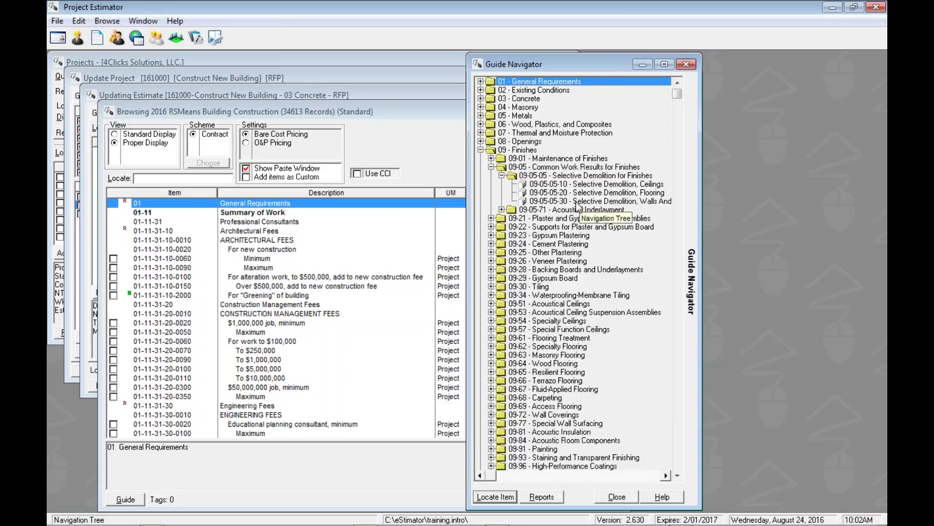
left_click(532, 186)
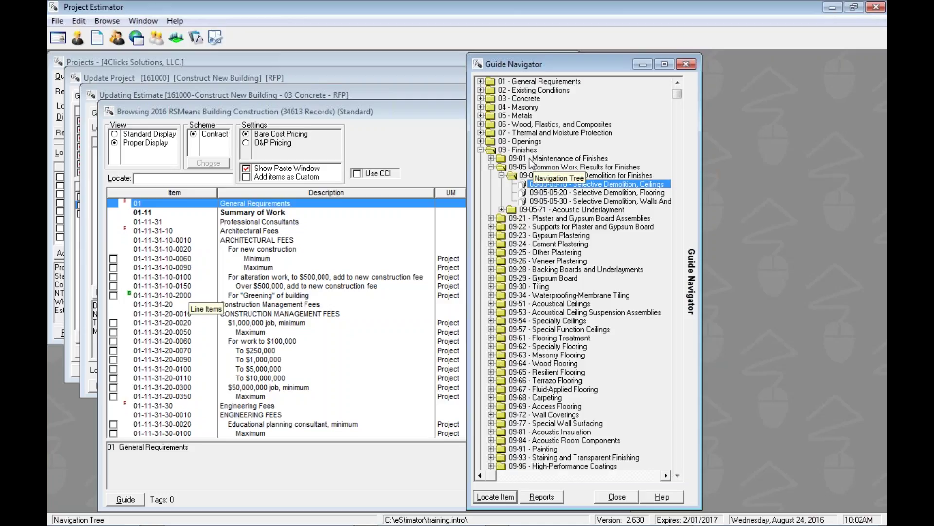
left_click(572, 159)
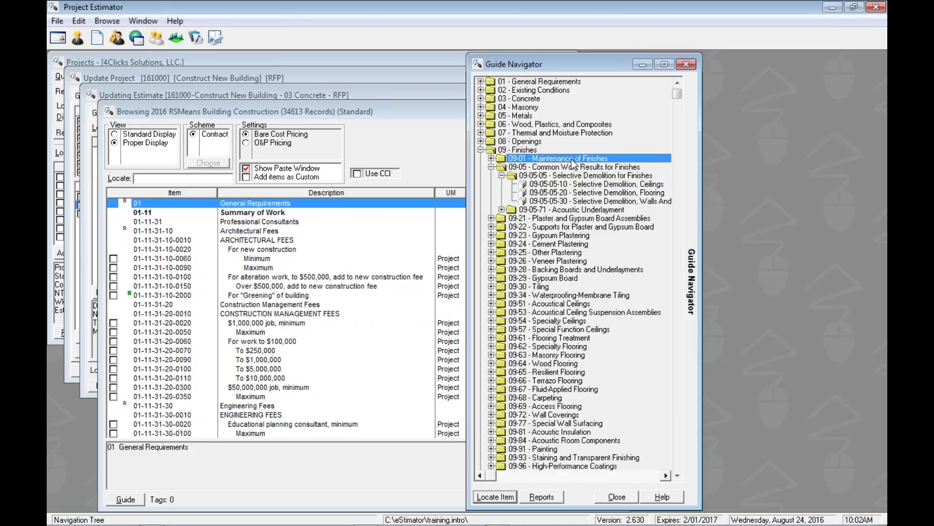
left_click(521, 150)
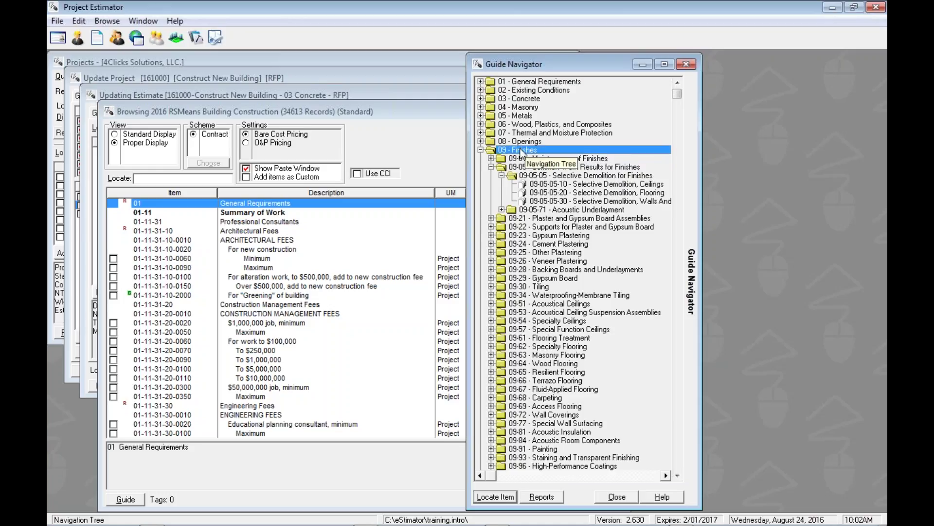
left_click(544, 185)
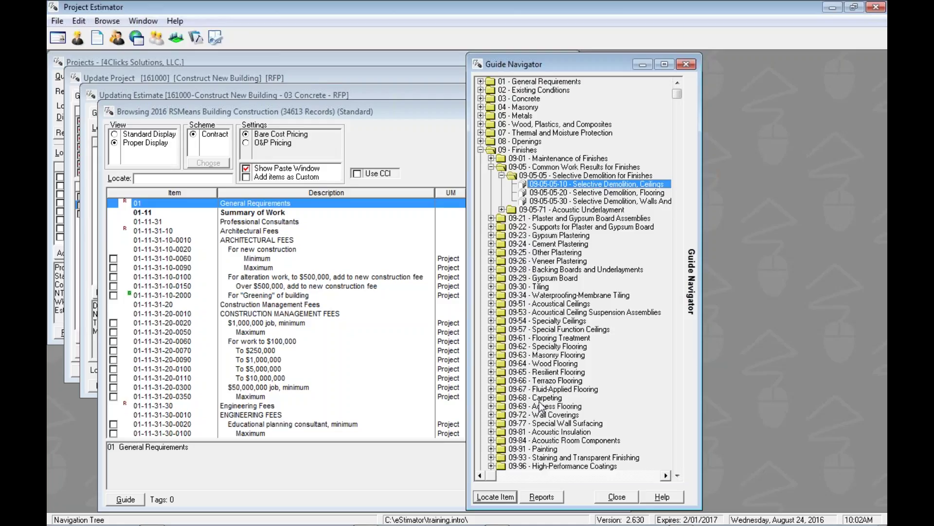
Step: Locate the ceilings items, then jump the list to 09-05-05-20 Selective Demolition, Flooring
left_click(501, 497)
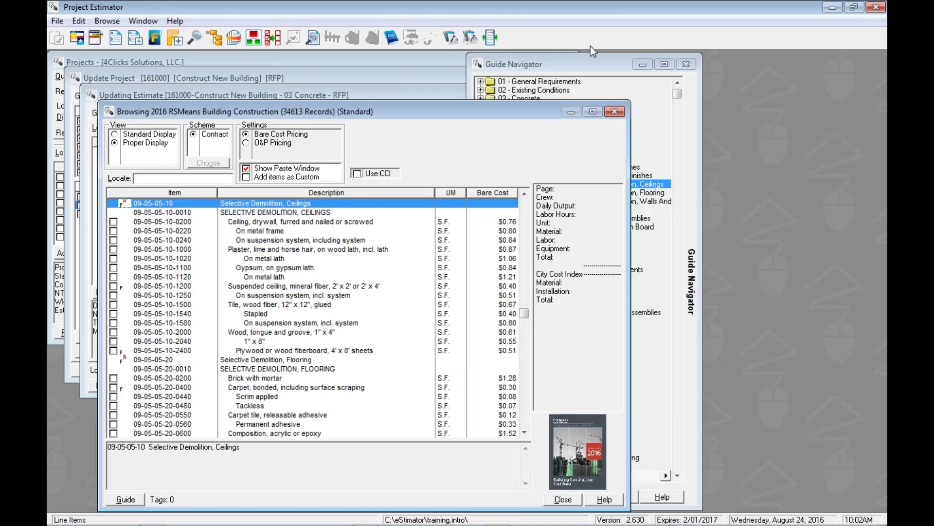
left_click(590, 65)
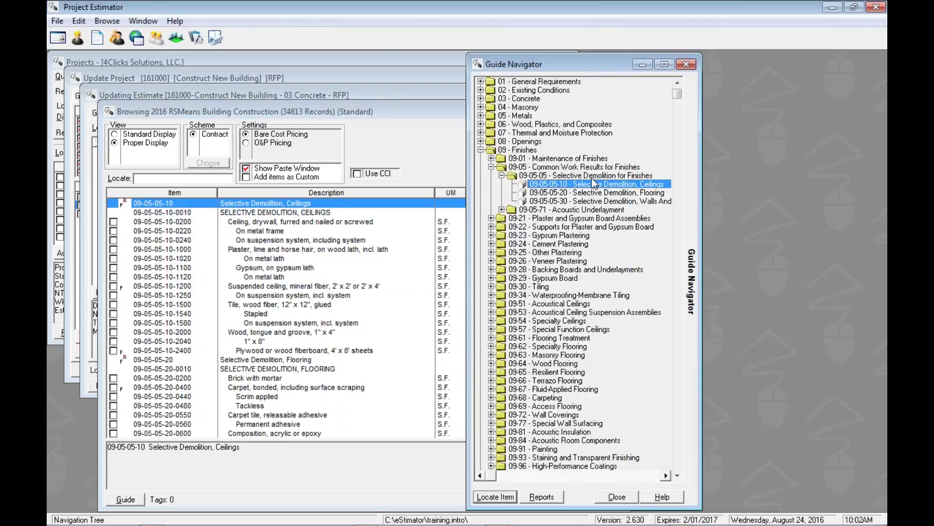
left_click(596, 193)
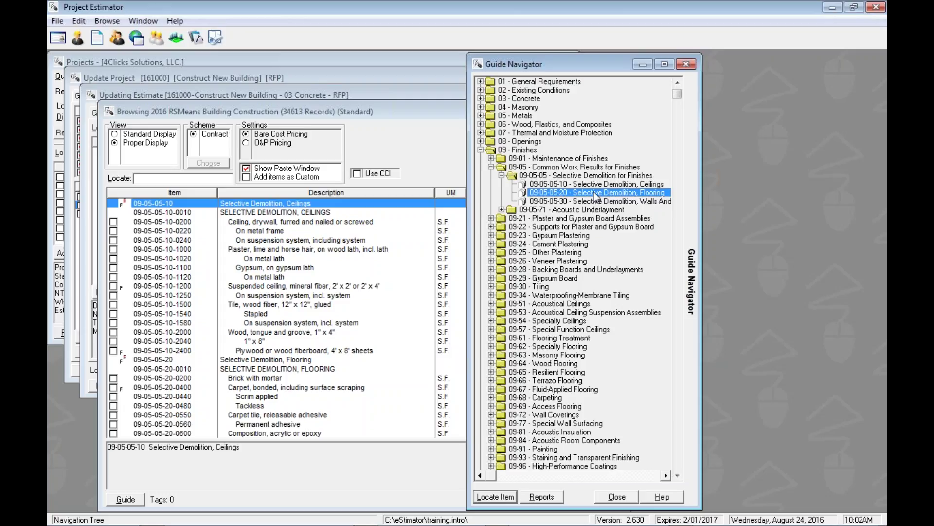
double_click(595, 193)
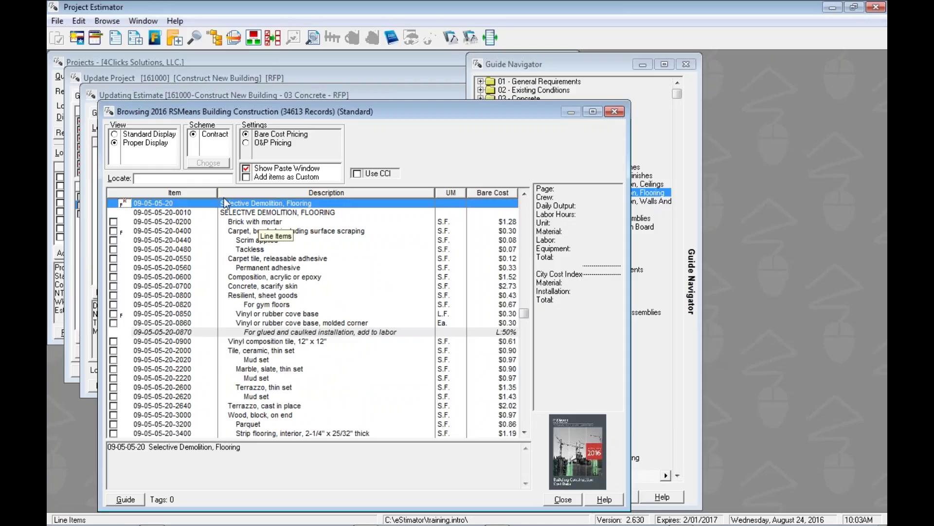
Step: Reopen the Navigation Tree via Search Utilities and move down to 21 - Fire Suppression
right_click(169, 206)
mouse_move(201, 311)
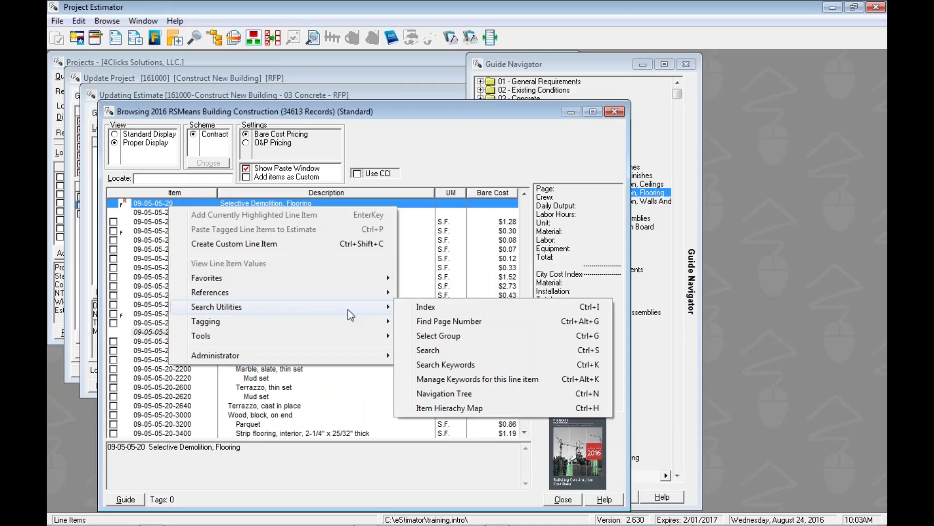
left_click(444, 394)
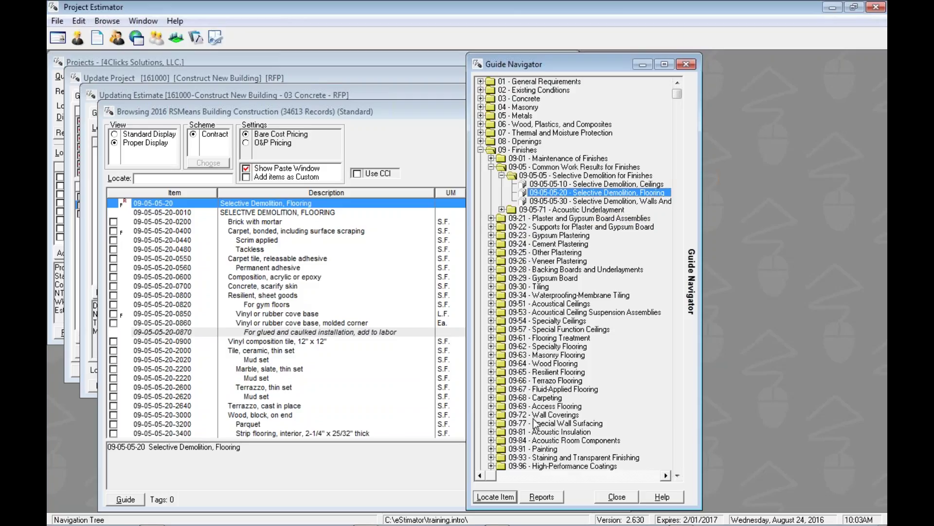
key("Up")
key("Down")
key("Down")
key("Up")
key("Up")
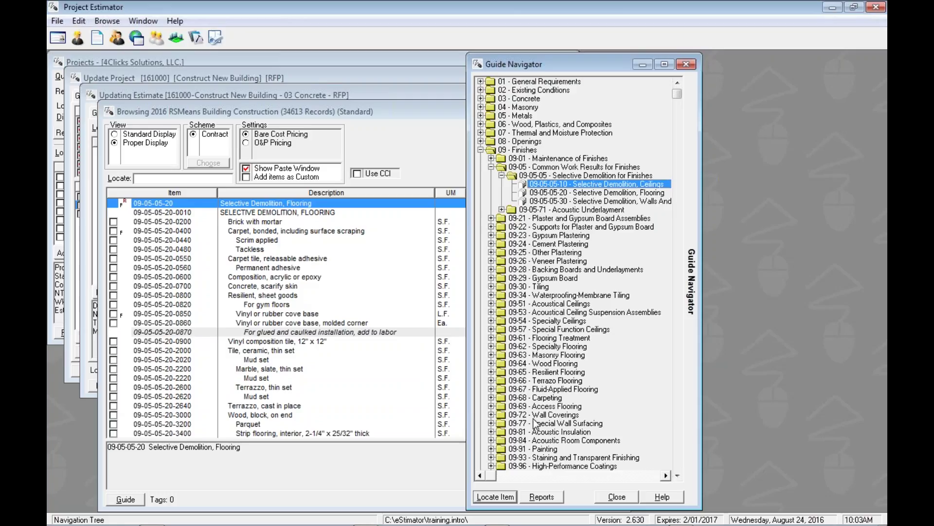
key("2")
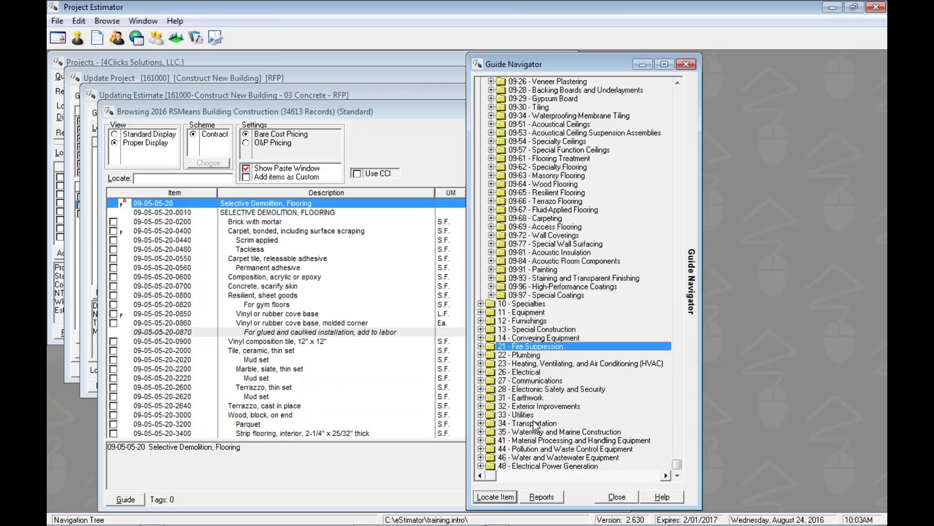
Step: Expand 22 - Plumbing, 22-11 and 22-11-13 Facility Water Distribution Piping in the navigator
key("Down")
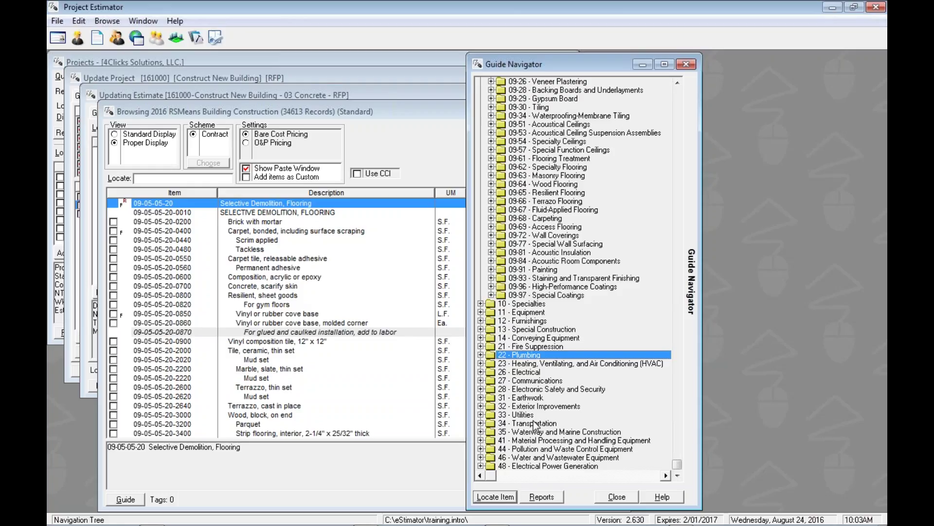
left_click(481, 354)
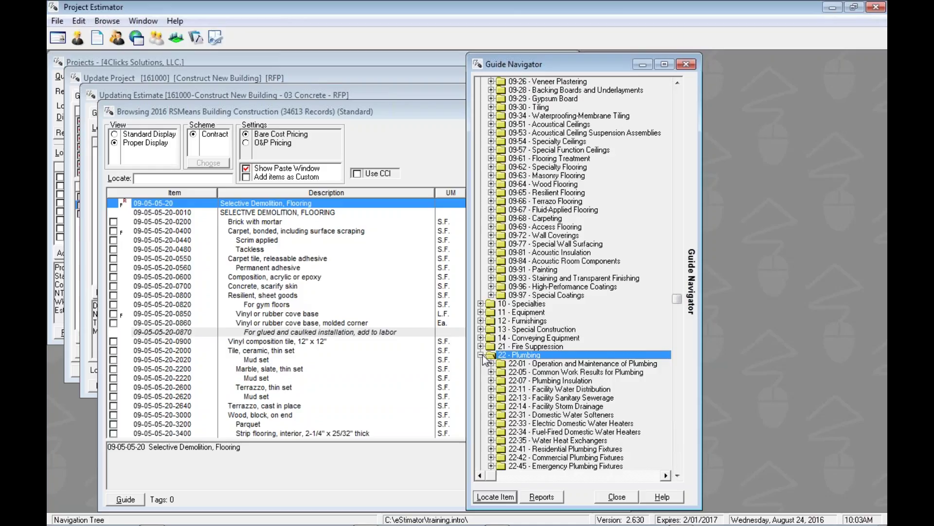
scroll(567, 360, "down", 5)
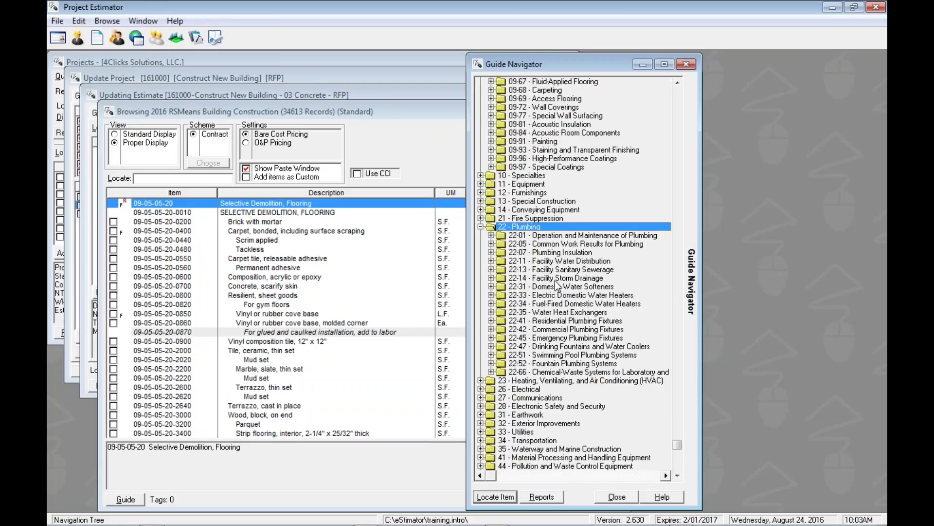
left_click(491, 260)
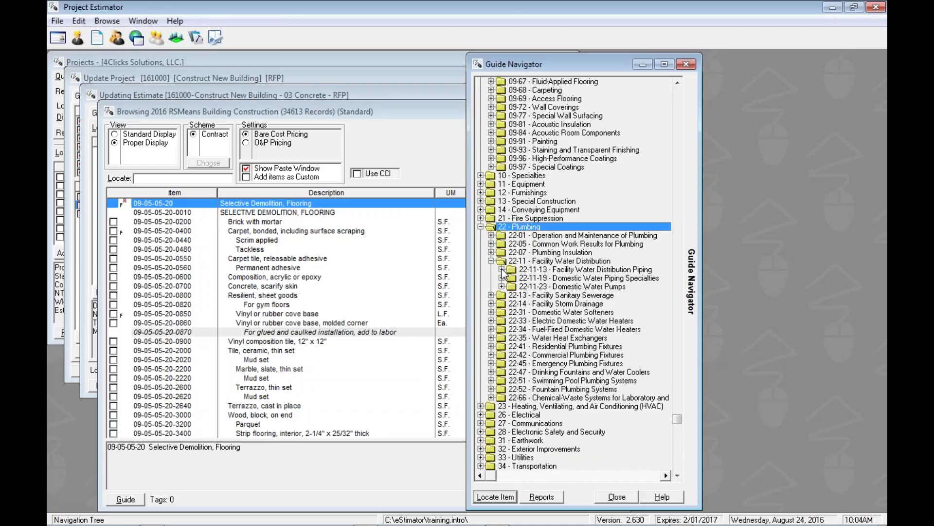
left_click(501, 269)
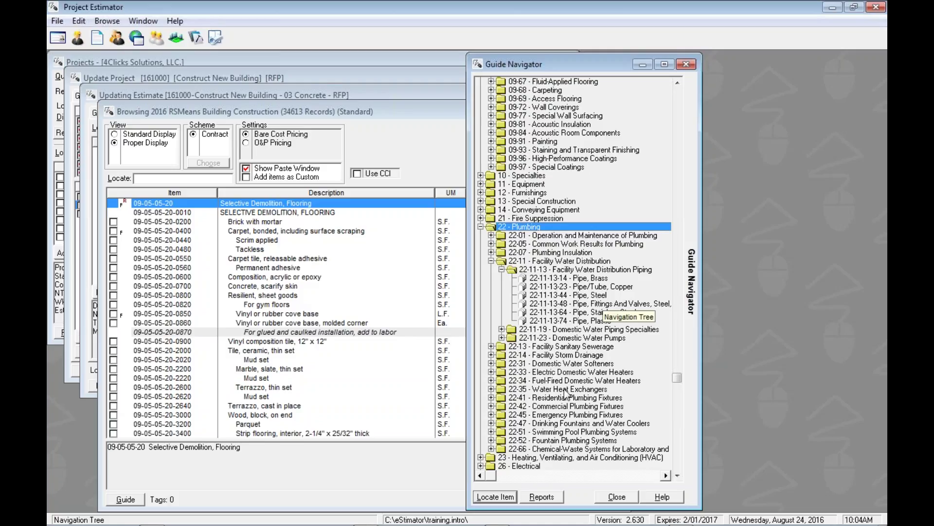
Step: Jump the guide list to the 22-11-13-14 Pipe, Brass line items
left_click(583, 279)
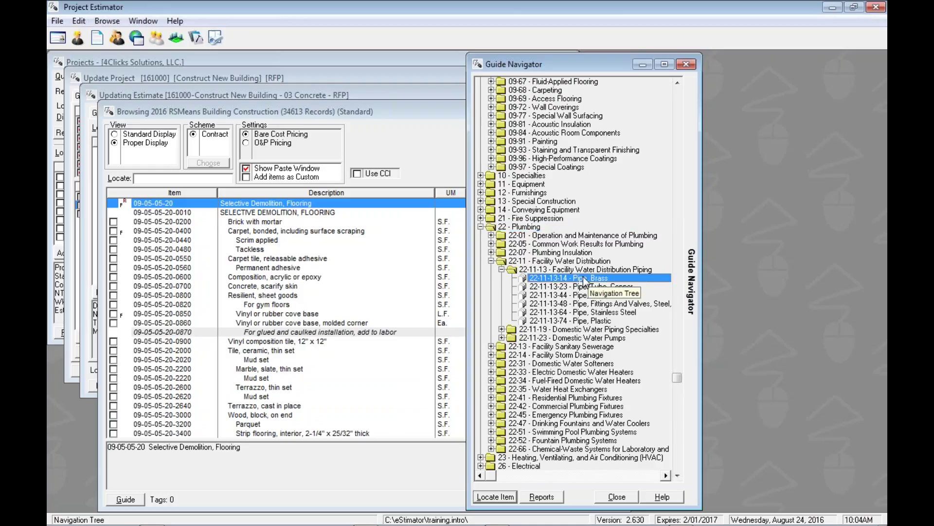
double_click(583, 278)
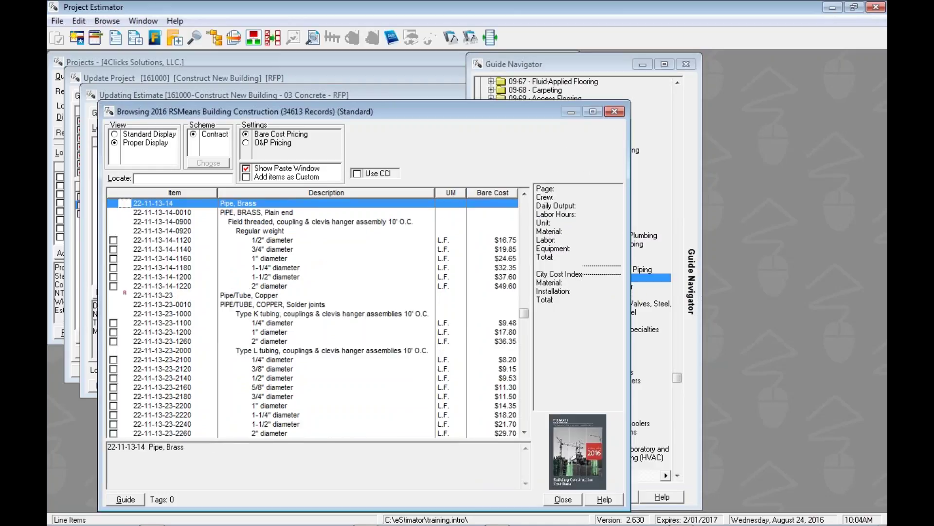